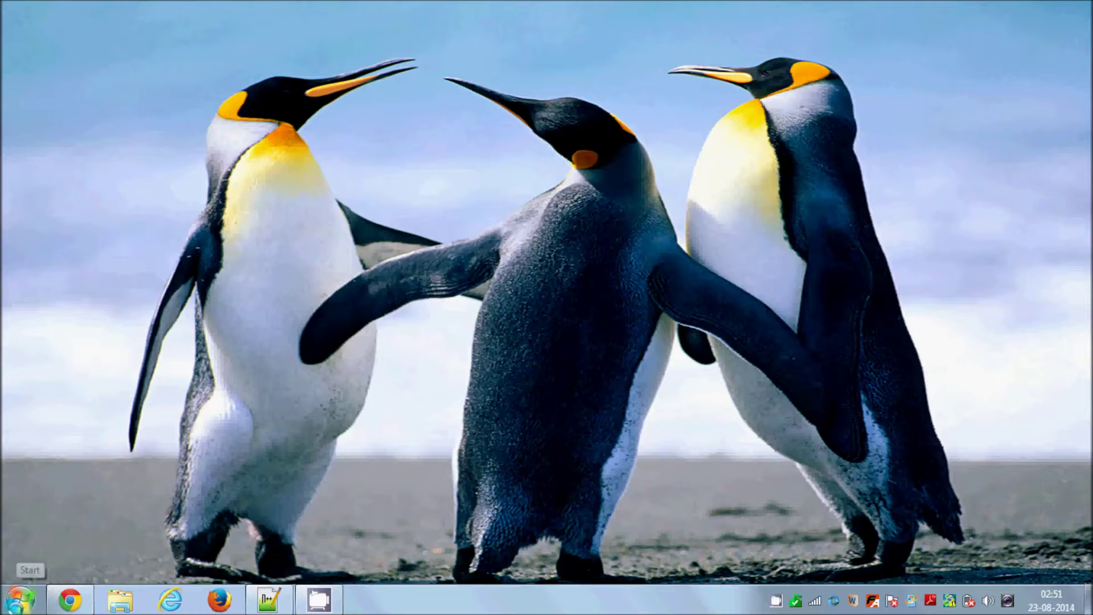
- Navigate Start > Control Panel > Network and Internet to the Network and Sharing Center
click(22, 598)
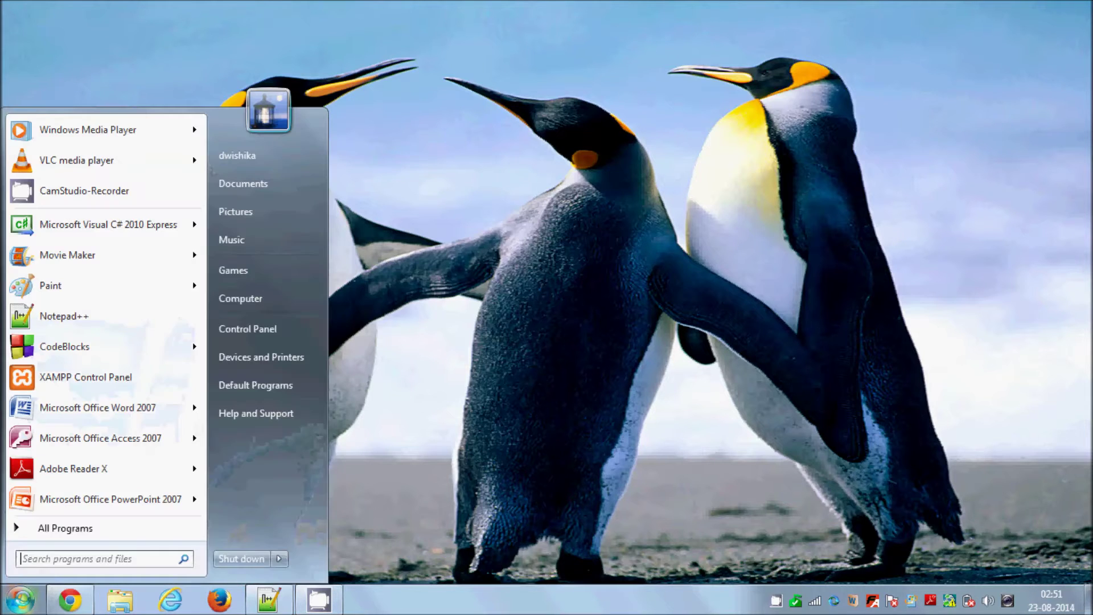
click(258, 329)
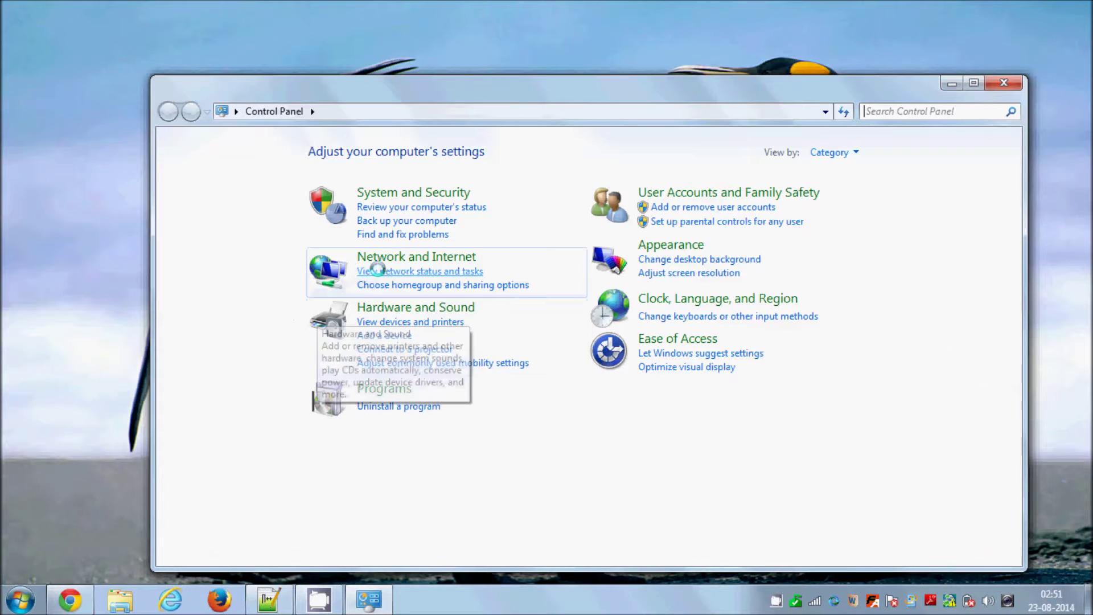
click(400, 256)
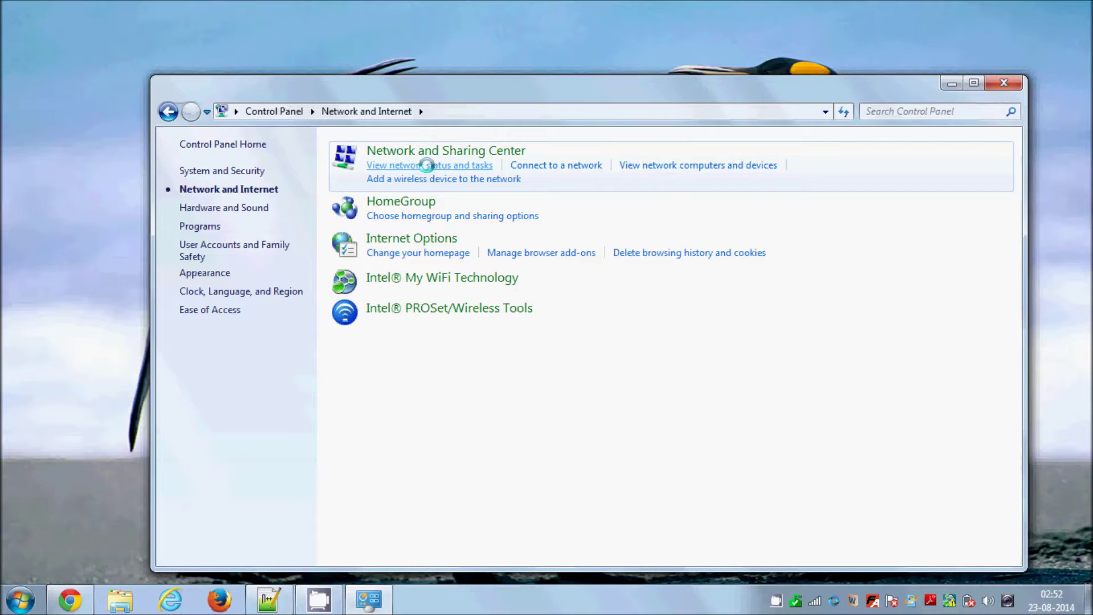
click(430, 165)
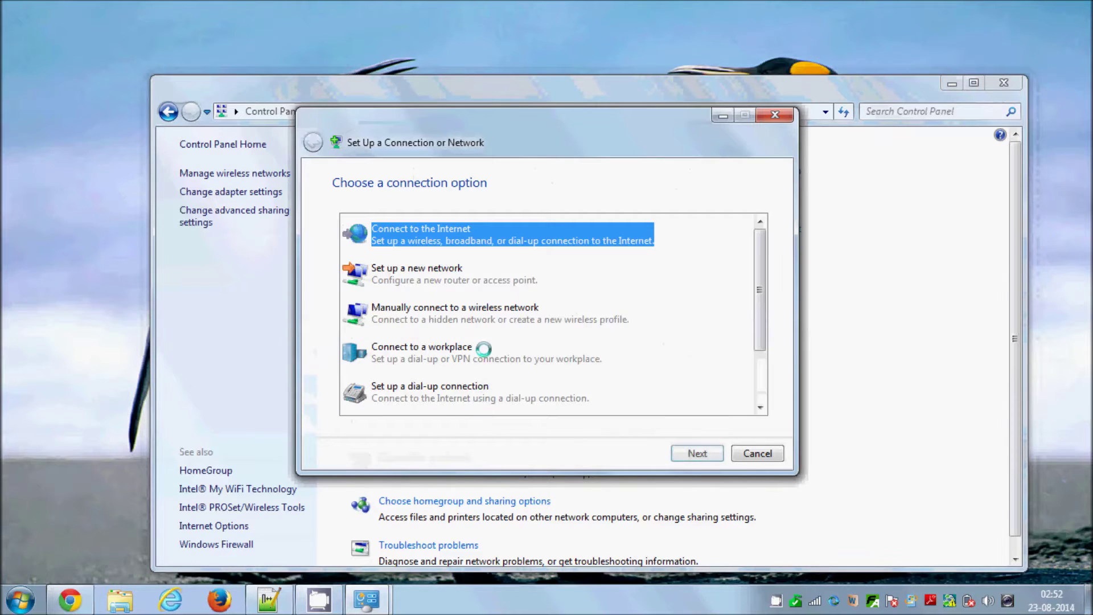
- Select 'Set up a wireless ad hoc (computer-to-computer) network' and continue to its introduction page
drag(759, 277, 757, 321)
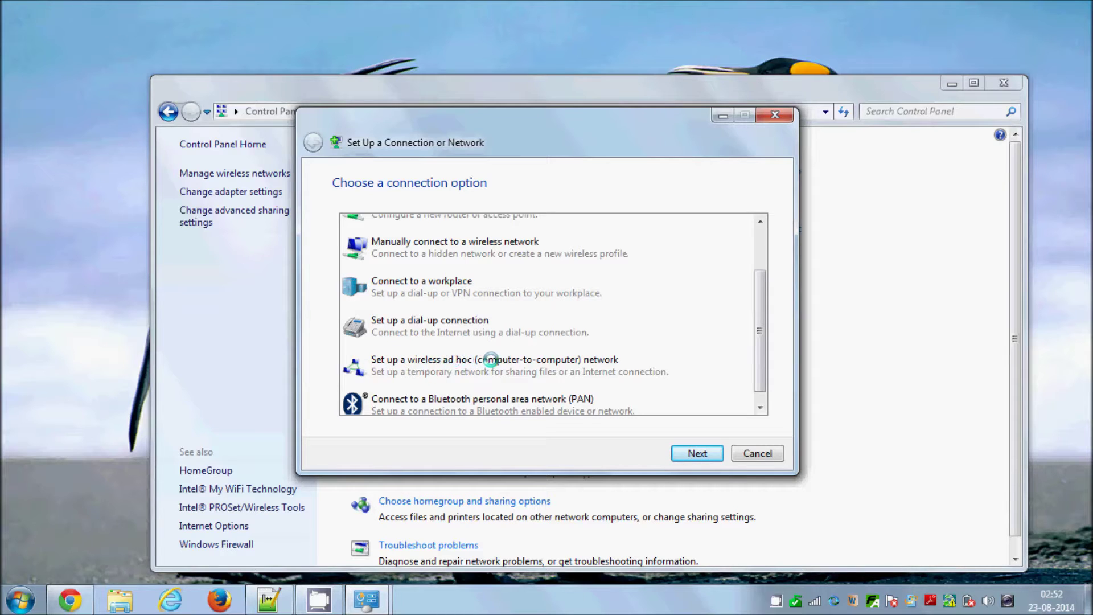
click(544, 362)
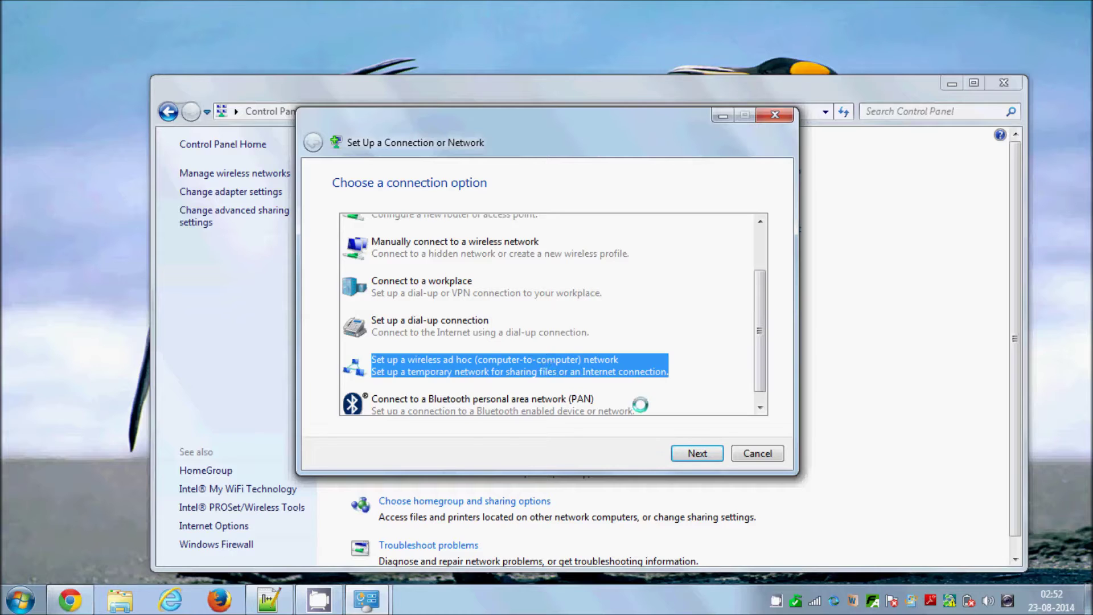
click(681, 453)
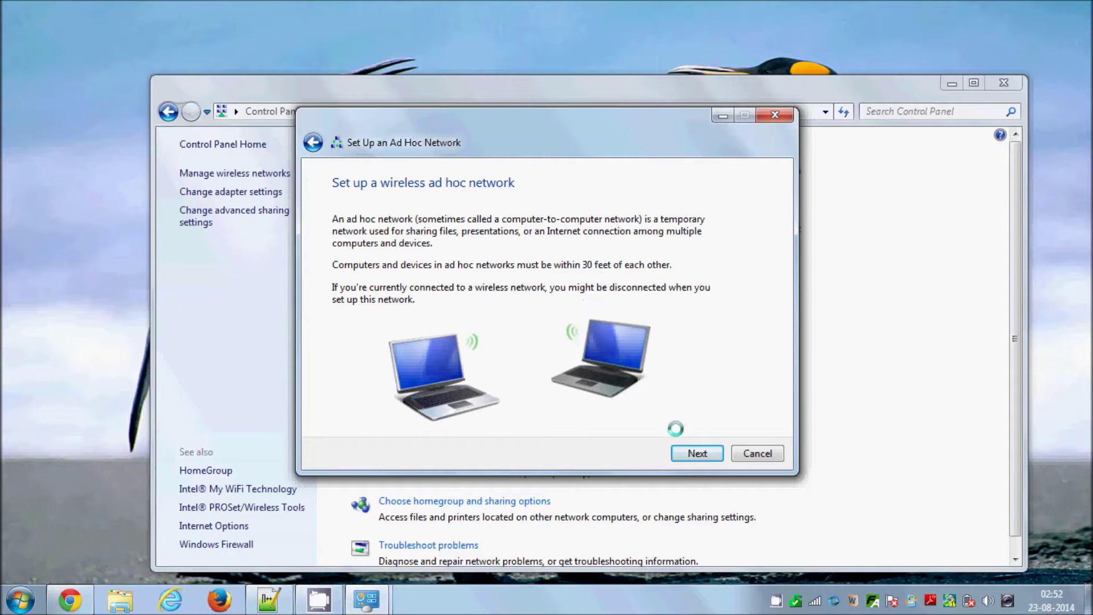
- Continue past the introduction and enter MyFirstNetwork as the network name
click(684, 452)
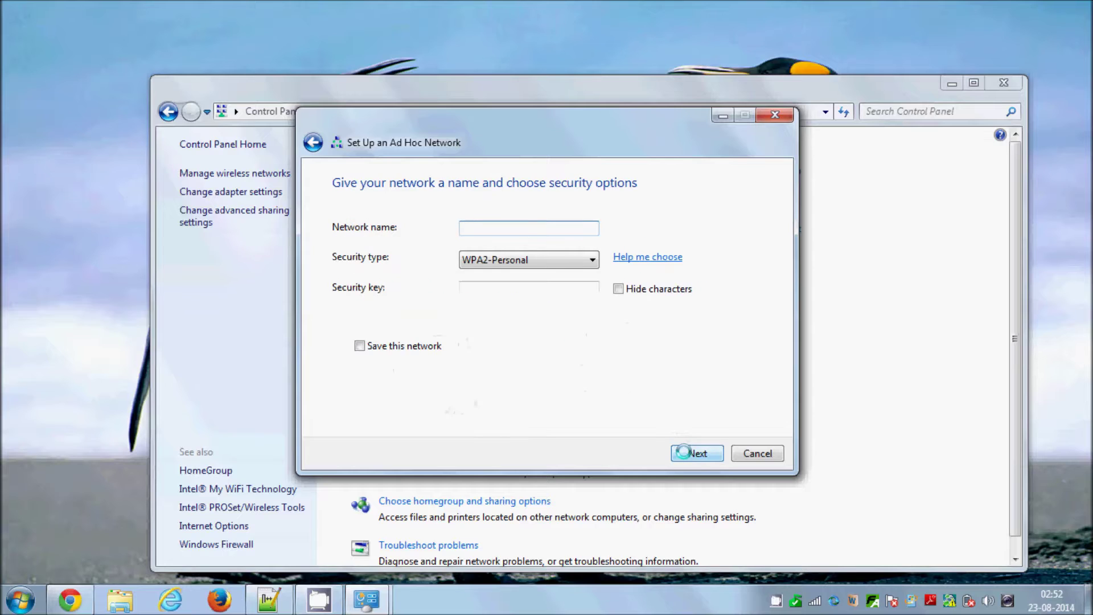
mouse_move(479, 227)
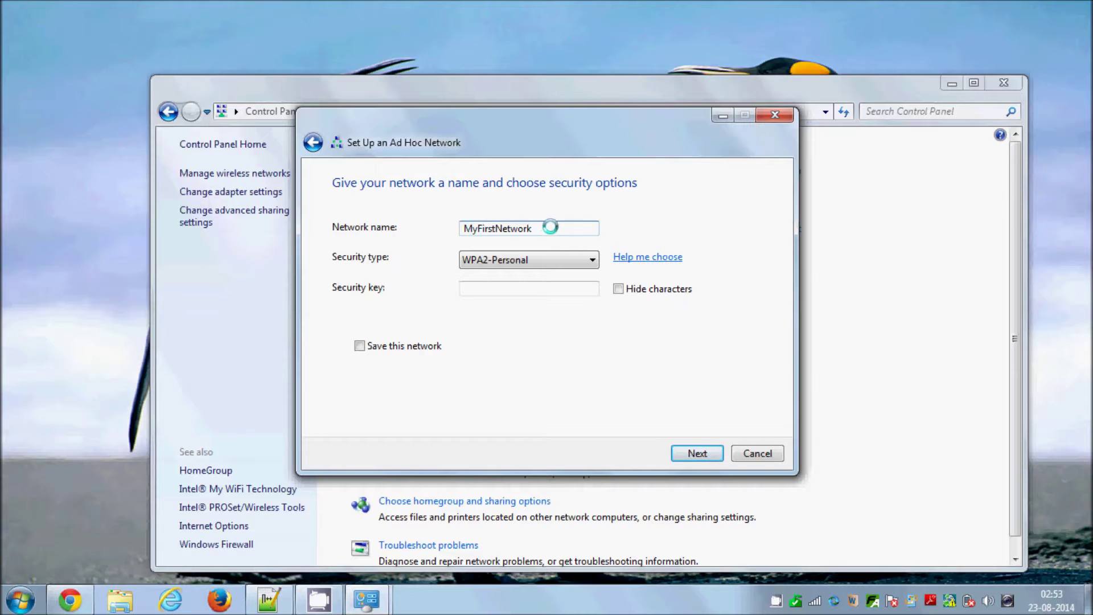
double_click(510, 228)
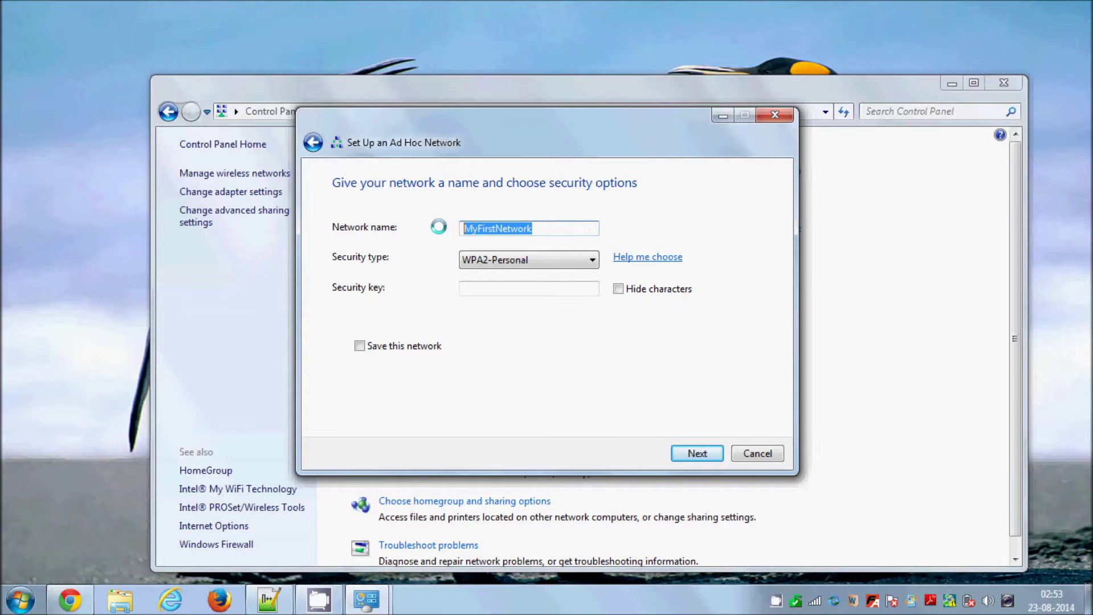
click(496, 288)
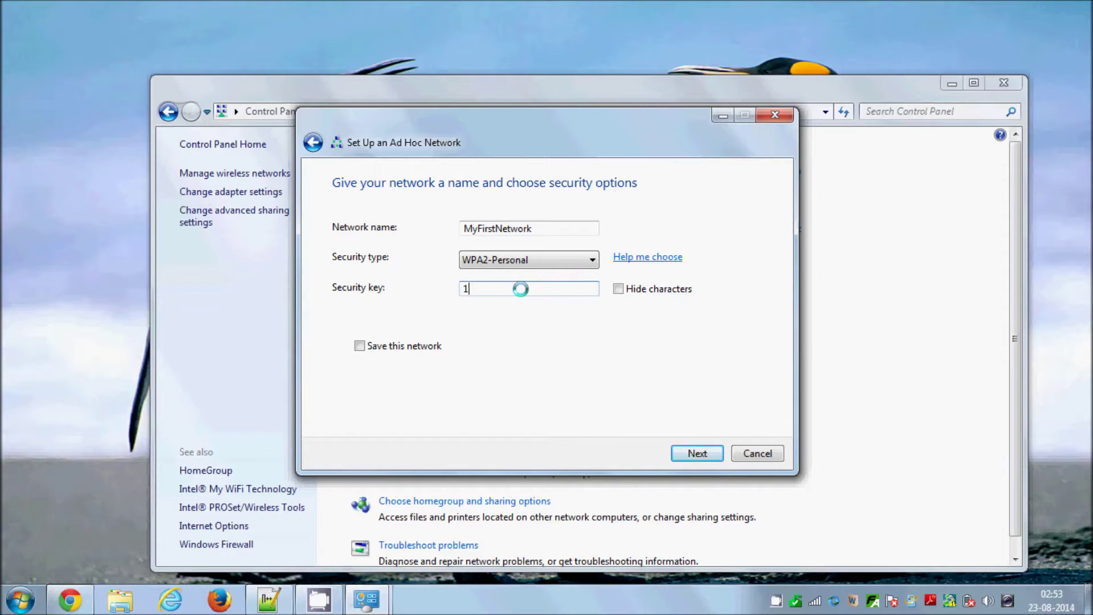
- Type the WPA2-Personal security key, toggle Hide characters, and create the network
text(123456789)
drag(521, 287, 413, 289)
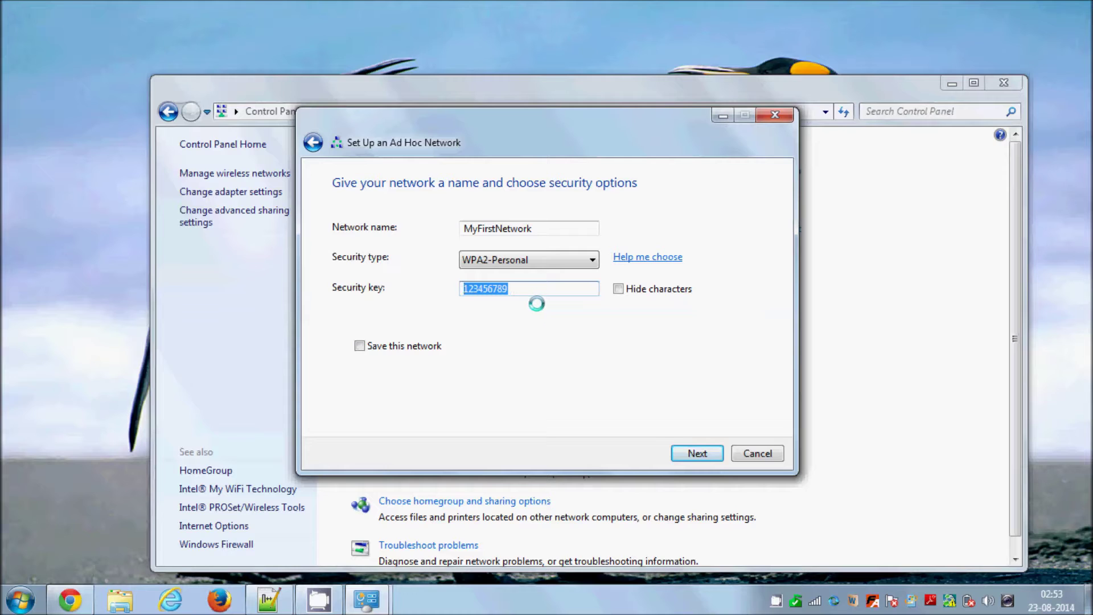
mouse_move(527, 291)
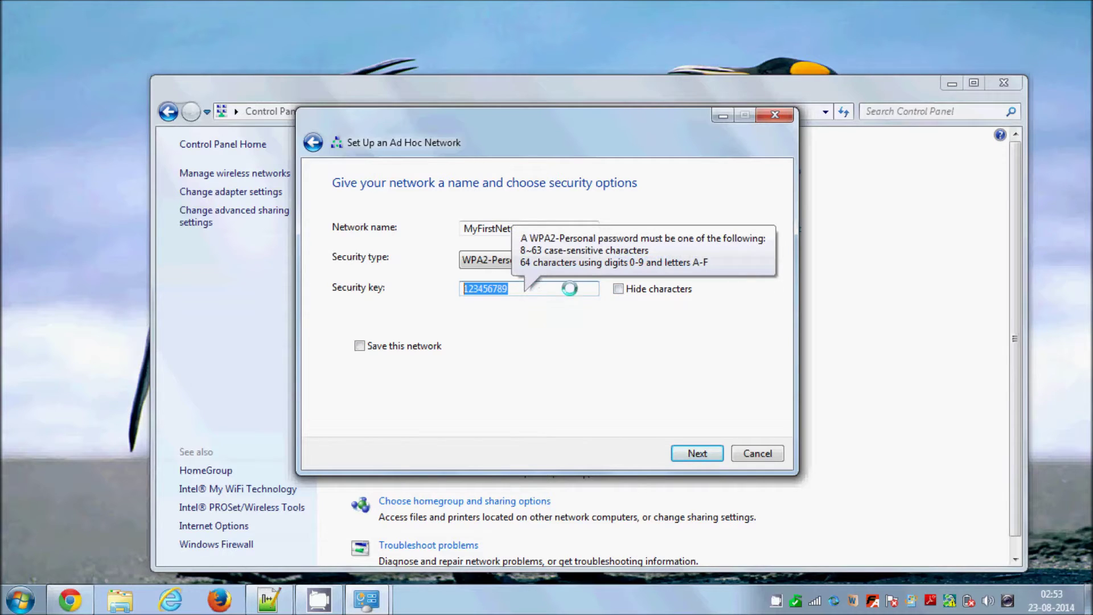
click(619, 288)
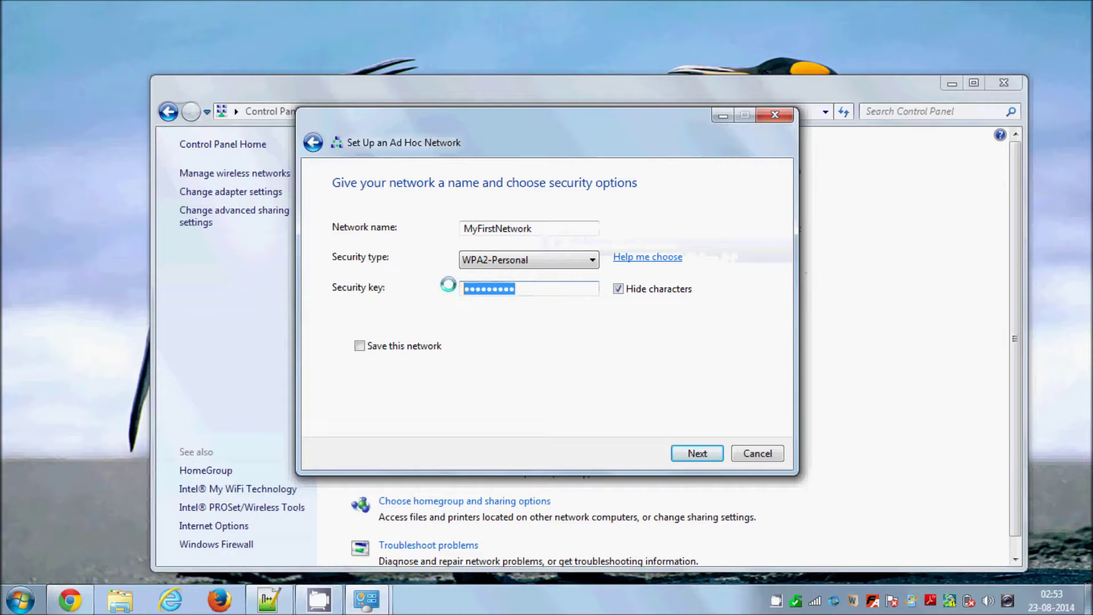
click(617, 288)
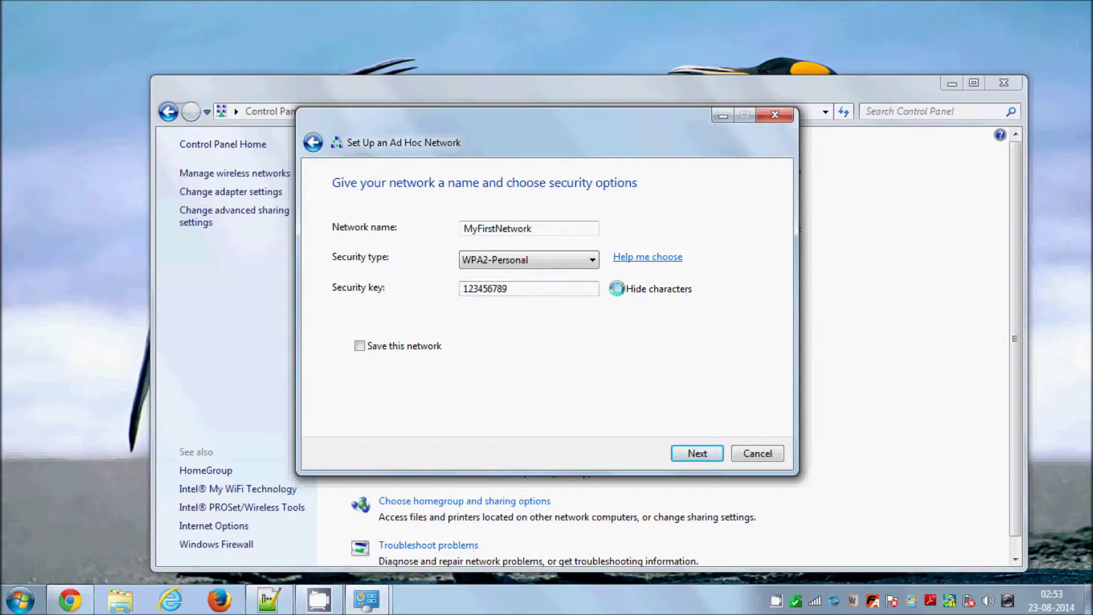
double_click(521, 285)
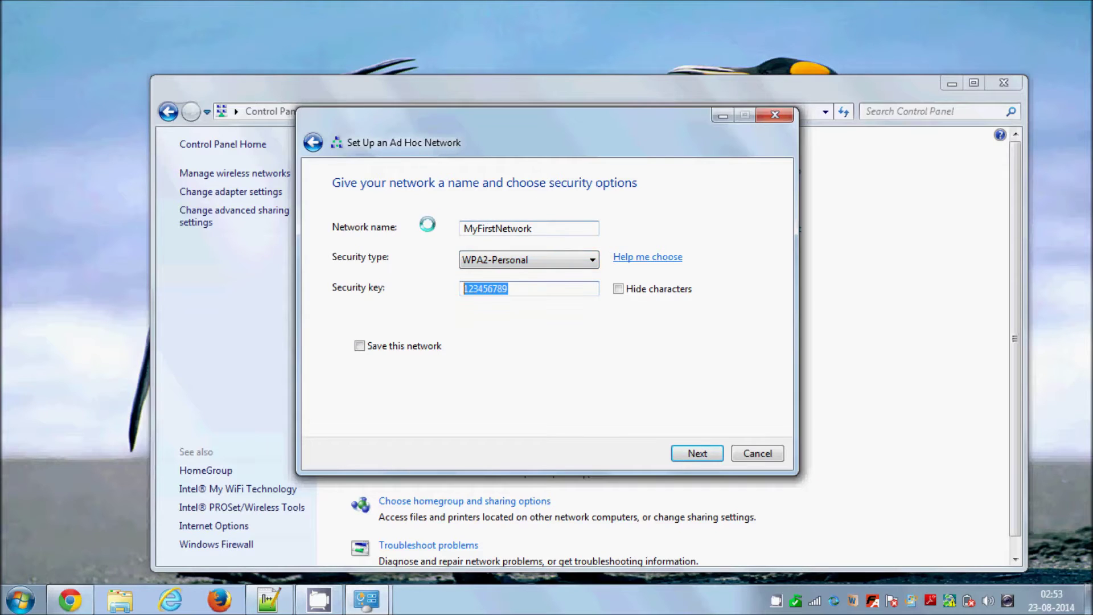
double_click(488, 227)
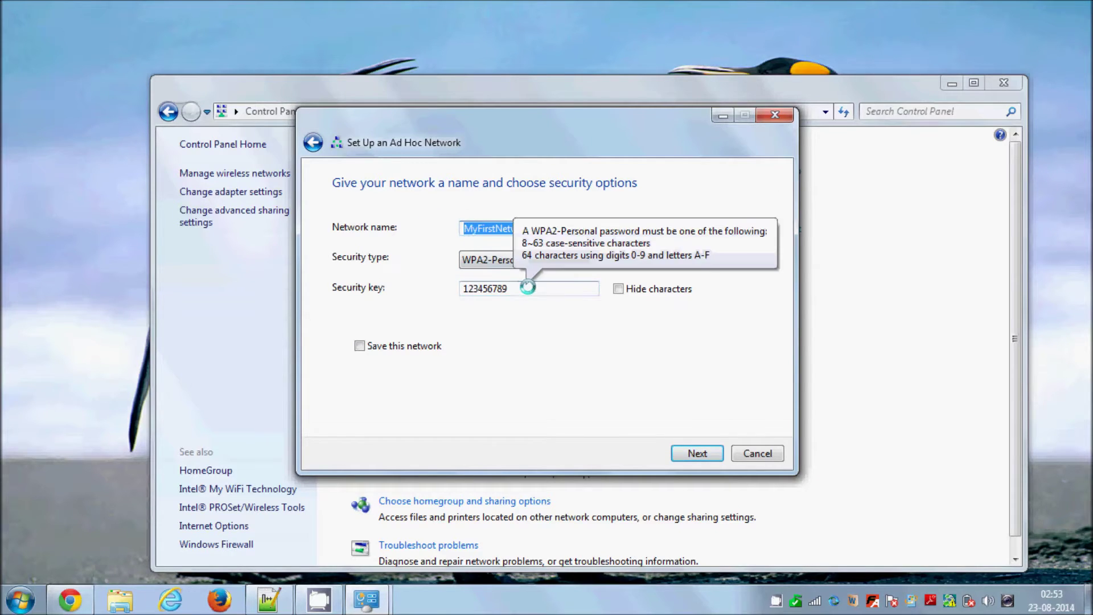
double_click(521, 287)
key(Tab)
key(Tab)
key(space)
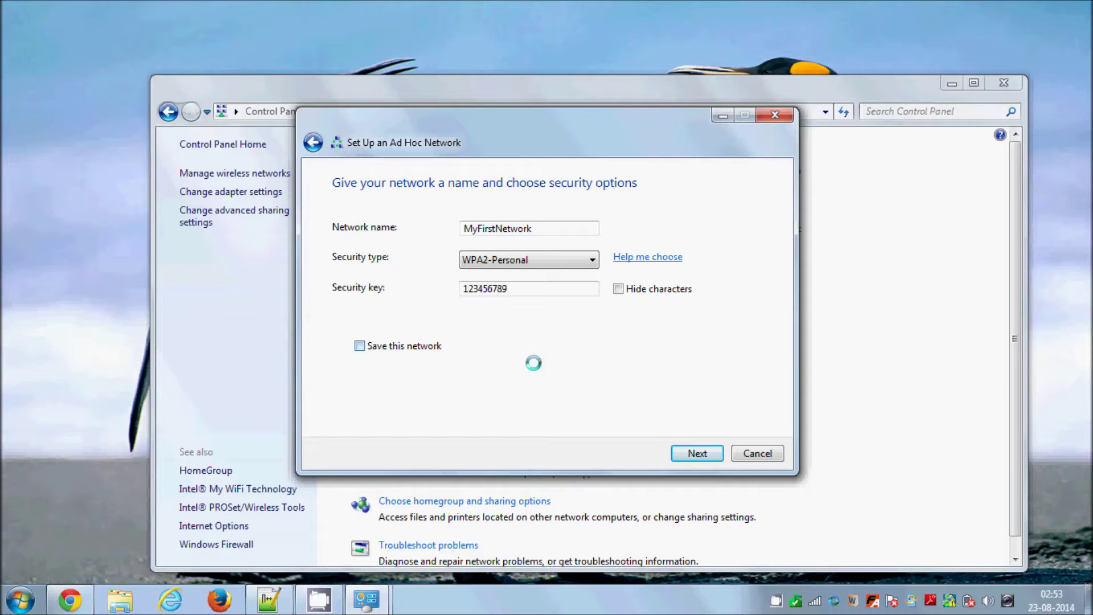
click(685, 453)
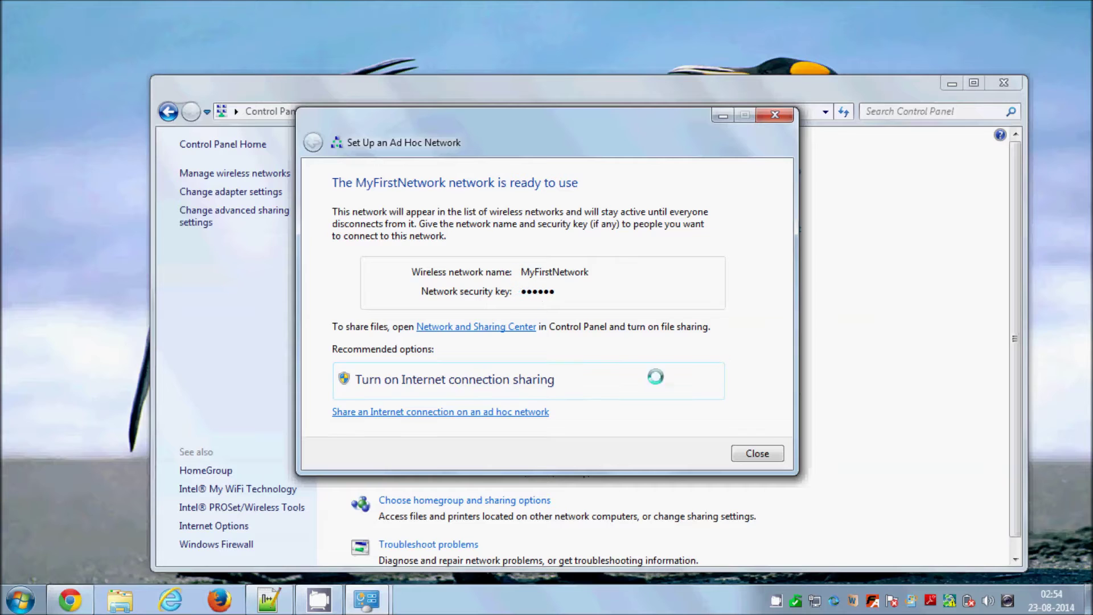
- Close the wizard, confirm MyFirstNetwork in the tray network list, and minimize Control Panel
click(756, 453)
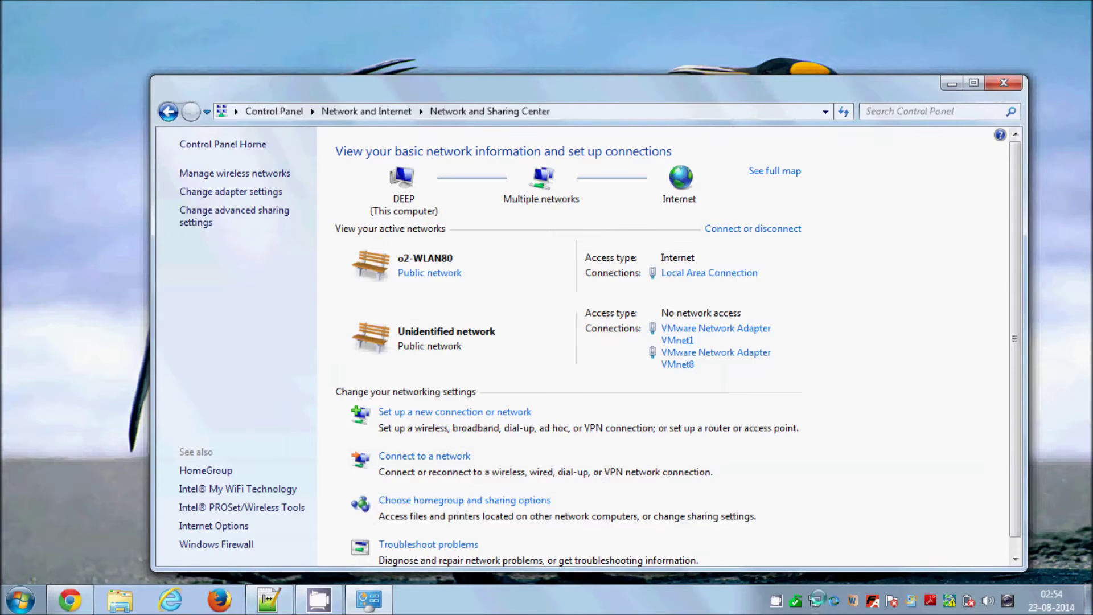
mouse_move(816, 600)
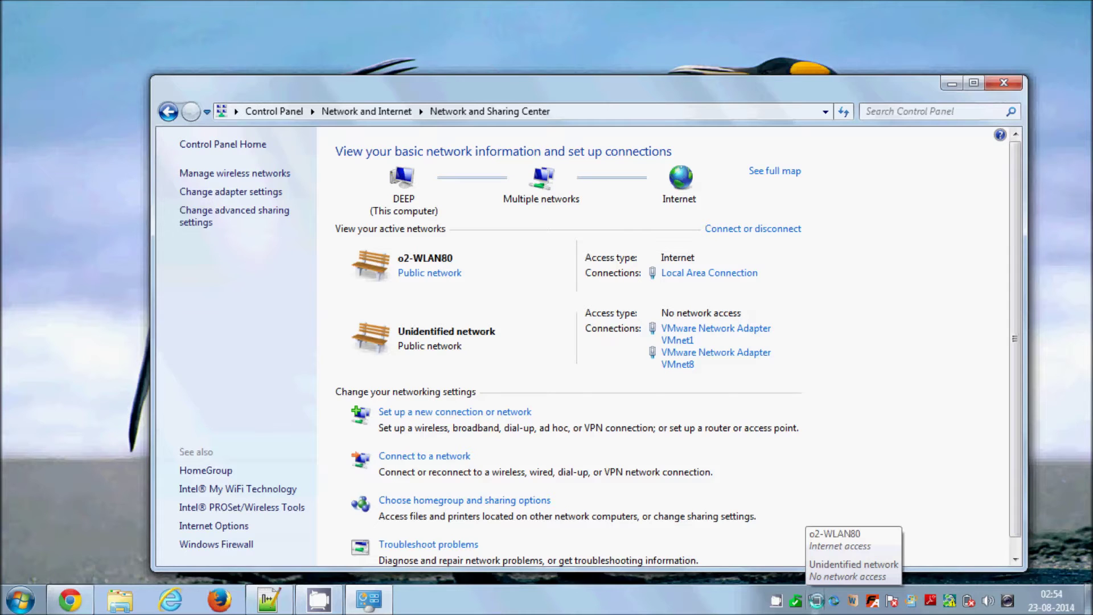
click(816, 600)
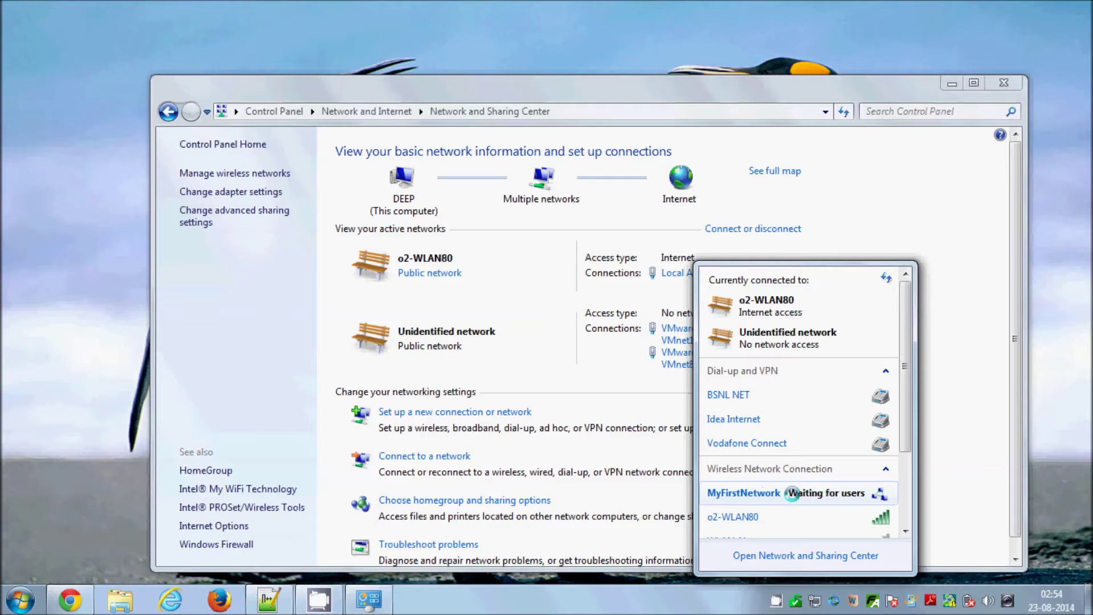
click(967, 413)
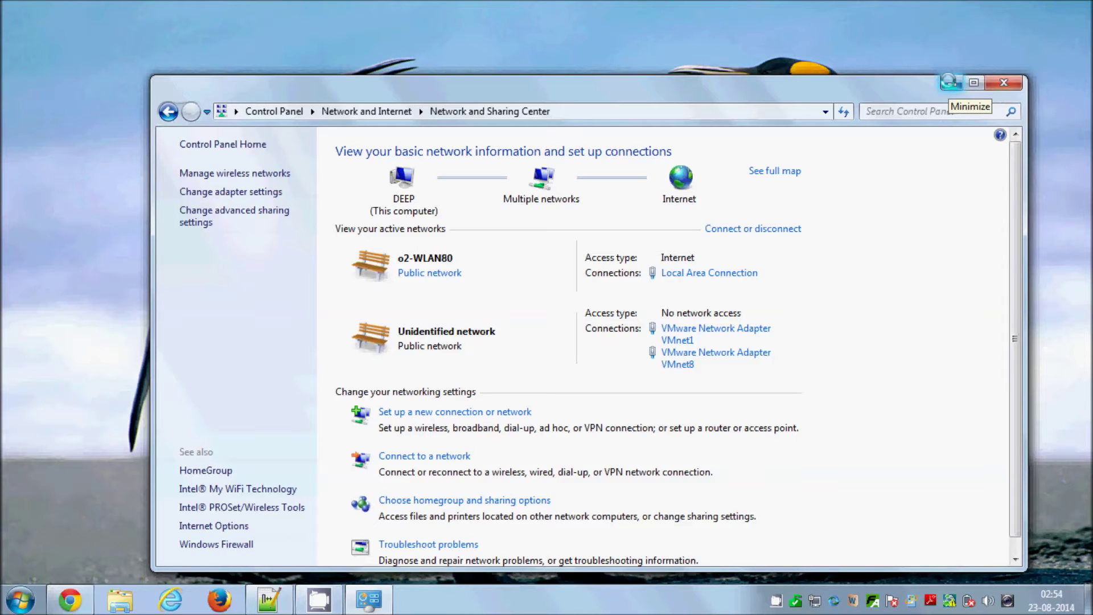
click(946, 82)
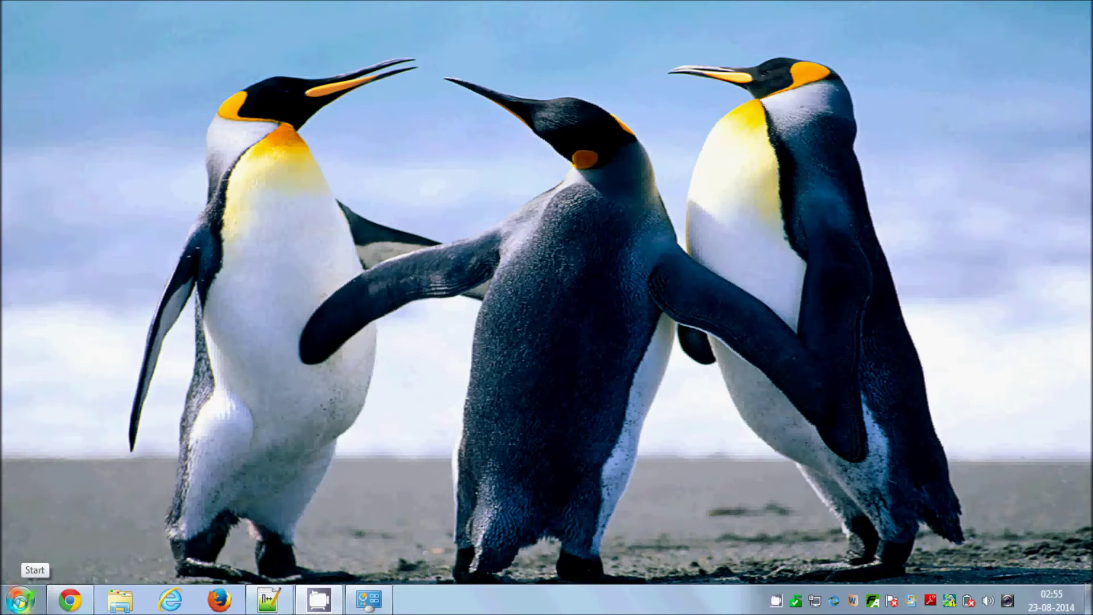
- Search the Start menu for cmd and launch it as administrator
click(20, 599)
click(41, 557)
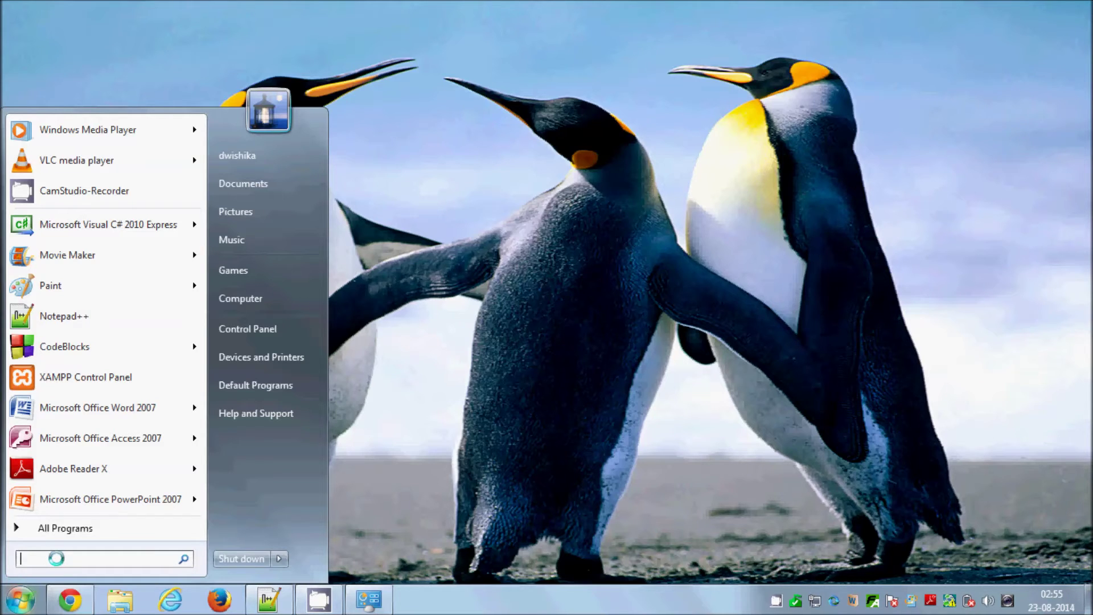
text(cmd)
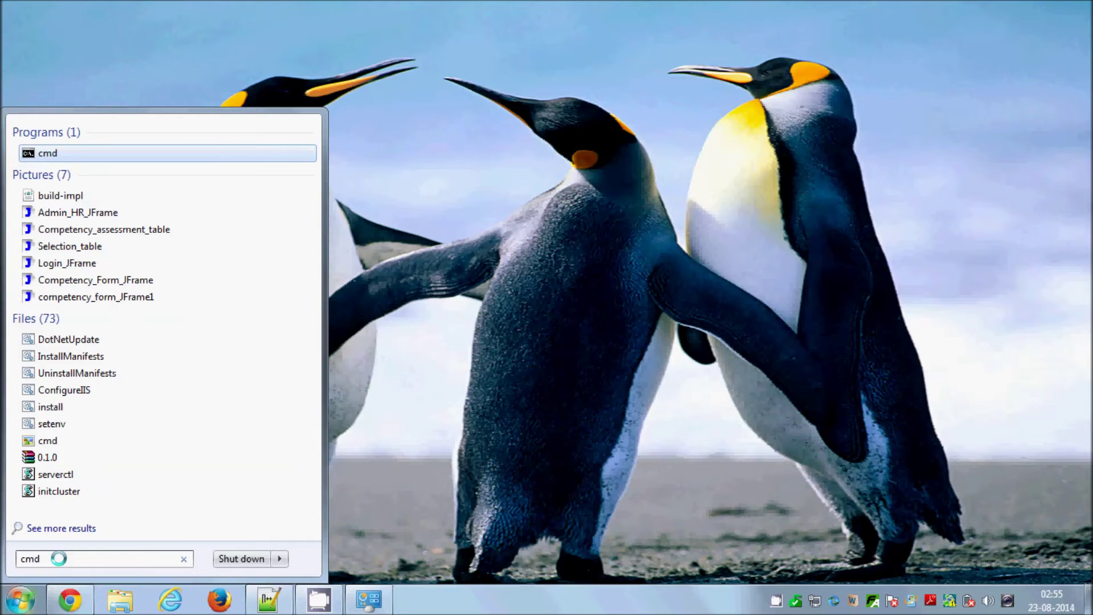
key(BackSpace)
text(omm)
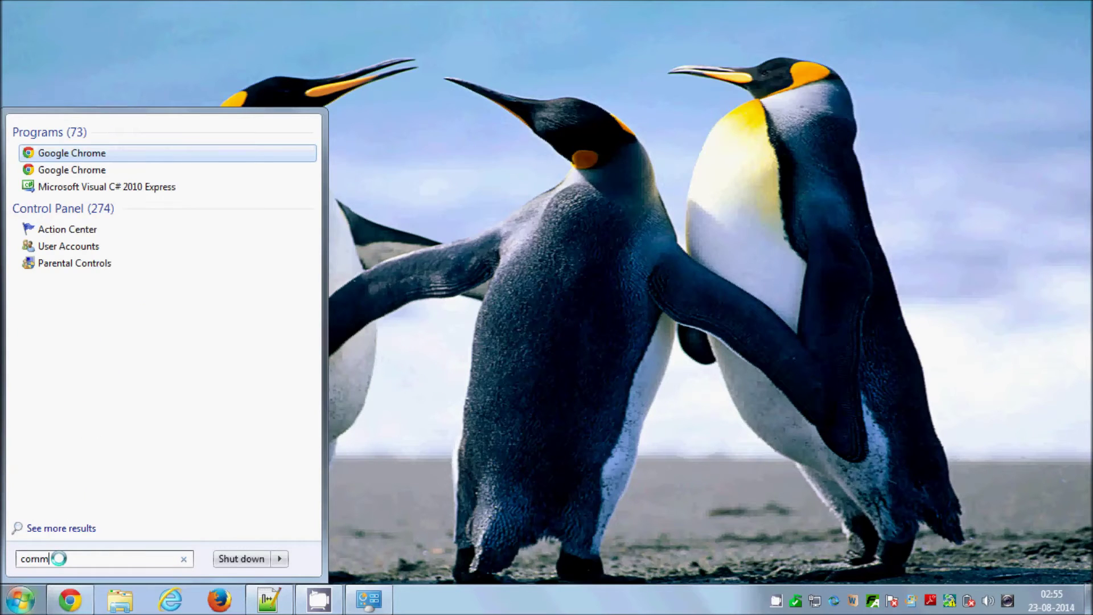
text(and)
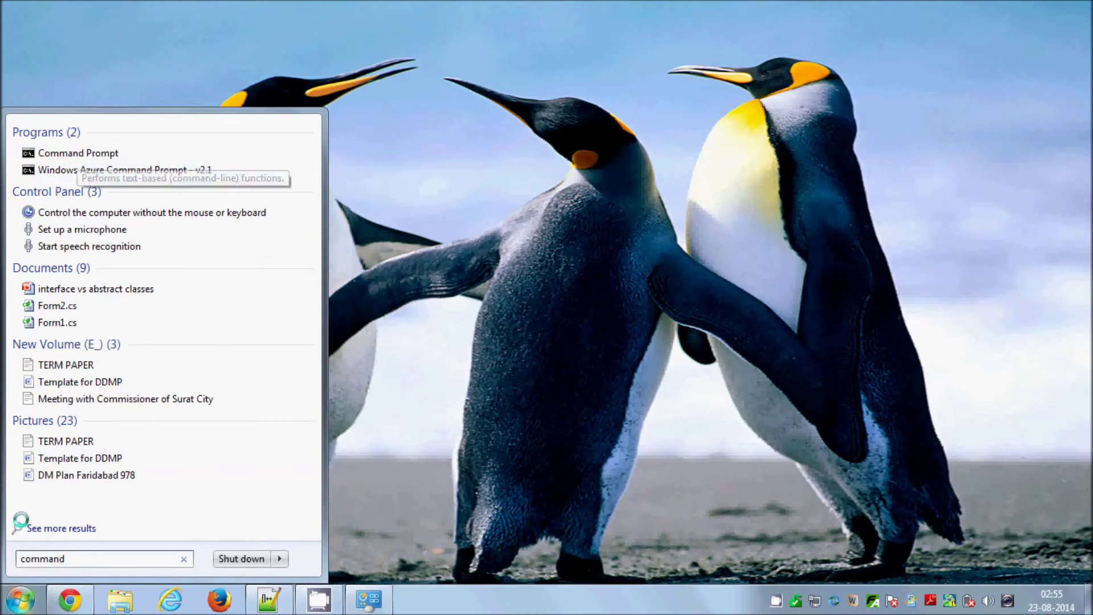
double_click(86, 559)
text(c)
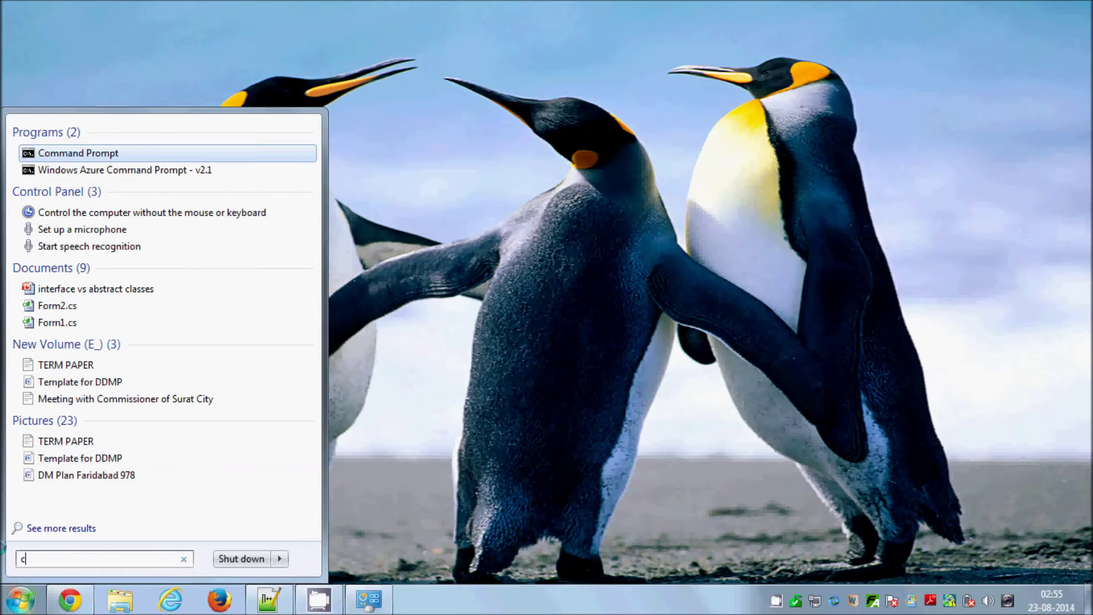
text(md)
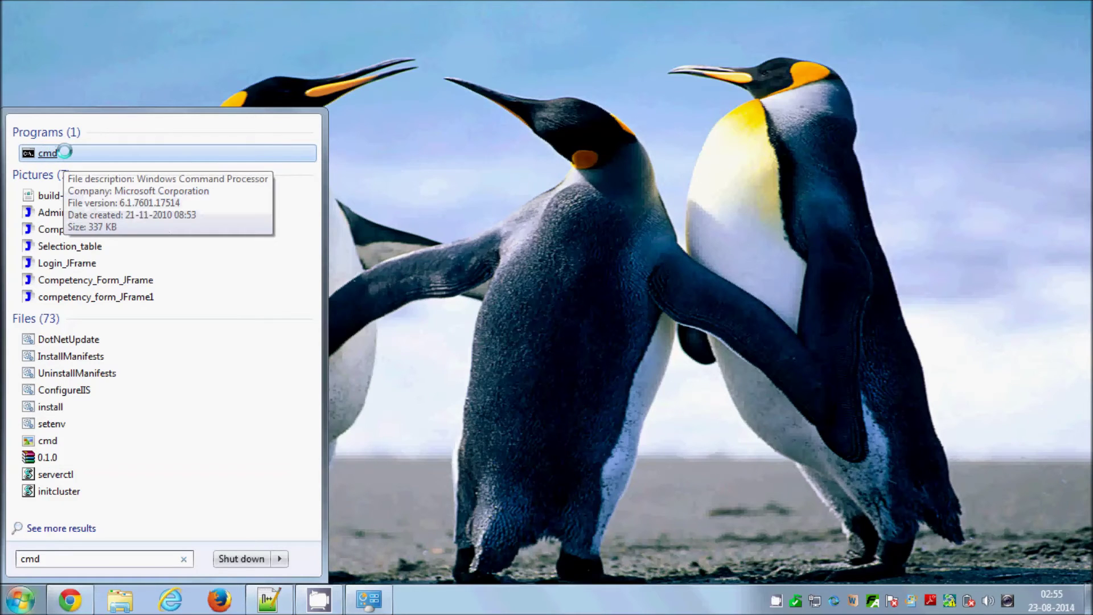
right_click(66, 152)
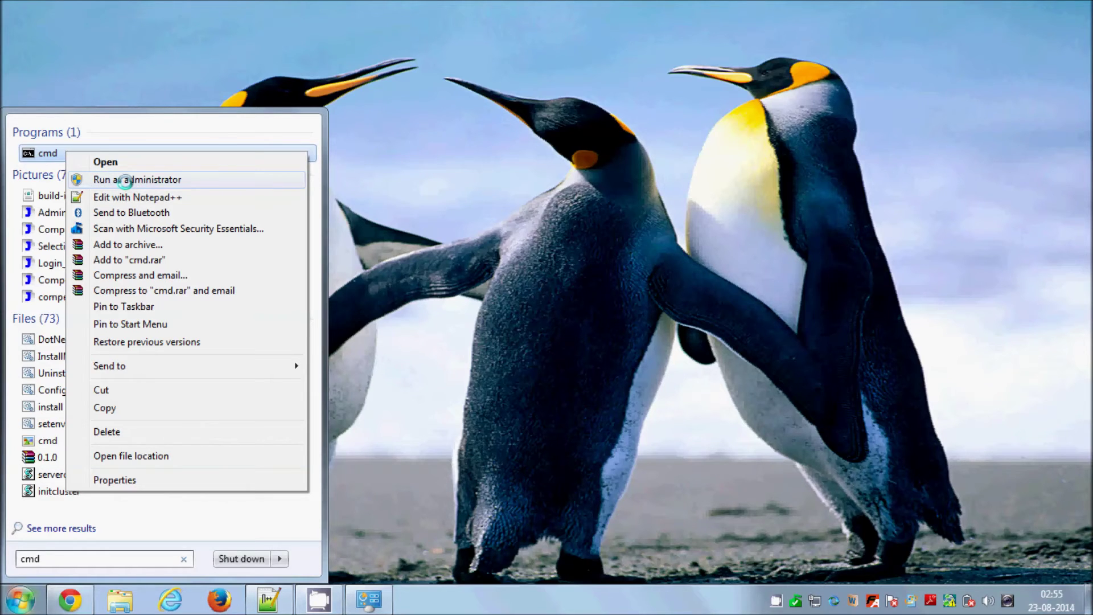
click(125, 181)
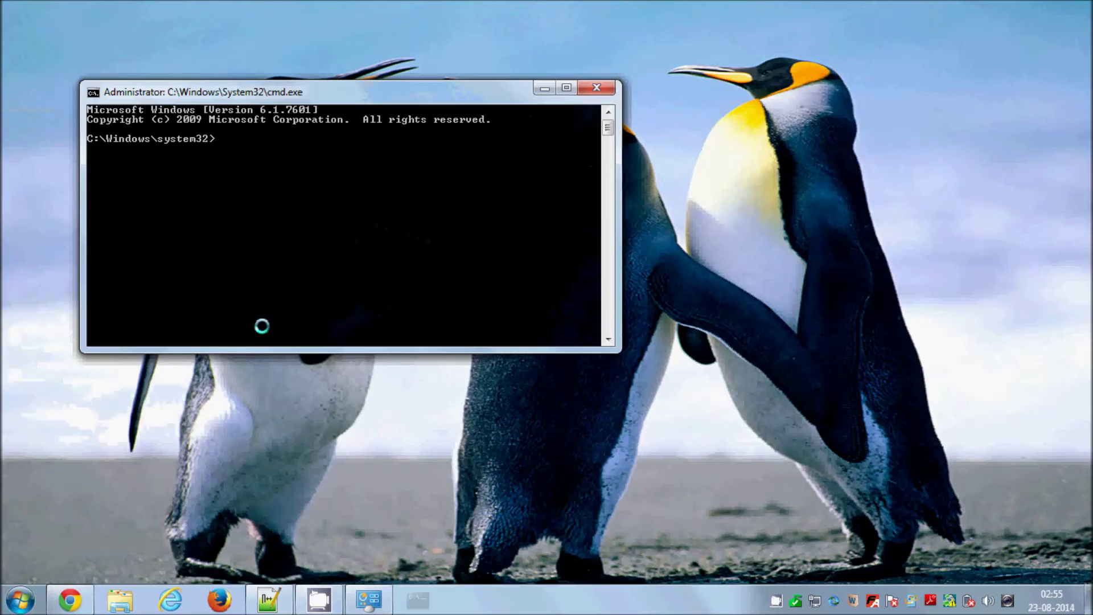
- Drag the administrator console taller, then bring up the Notepad++ netsh command list
drag(608, 349, 612, 534)
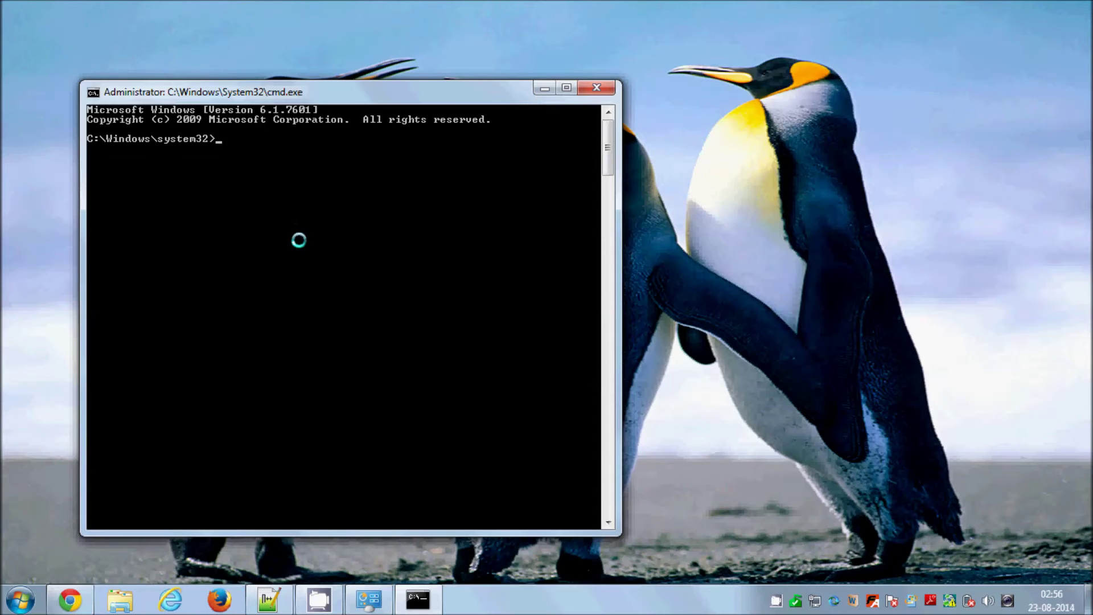
click(268, 600)
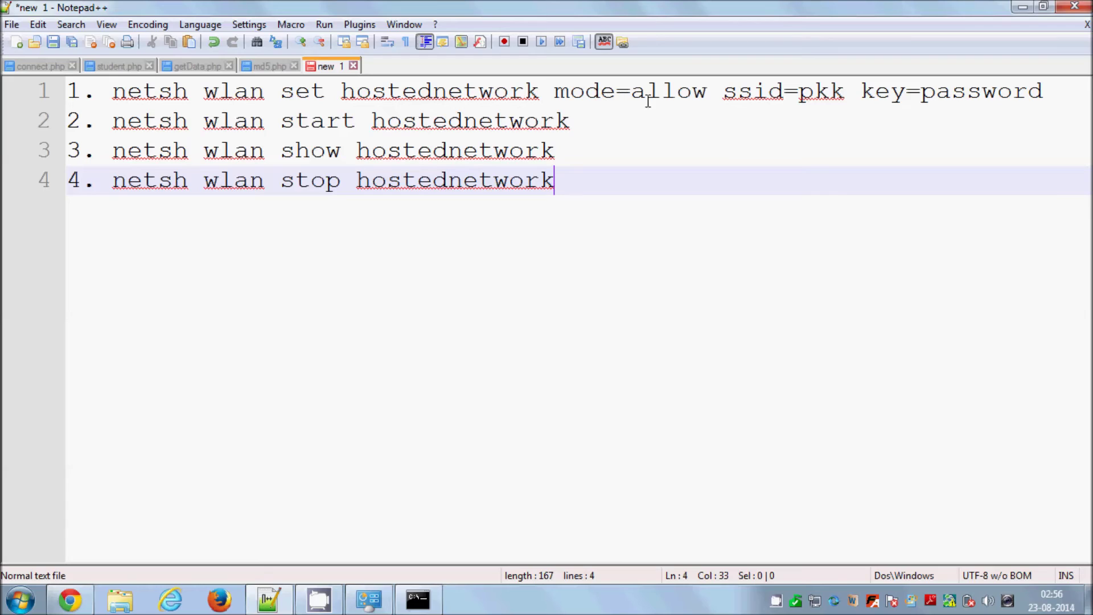
- Select the whole 'netsh wlan set hostednetwork mode=allow ssid=pkk' line and return to cmd
click(675, 96)
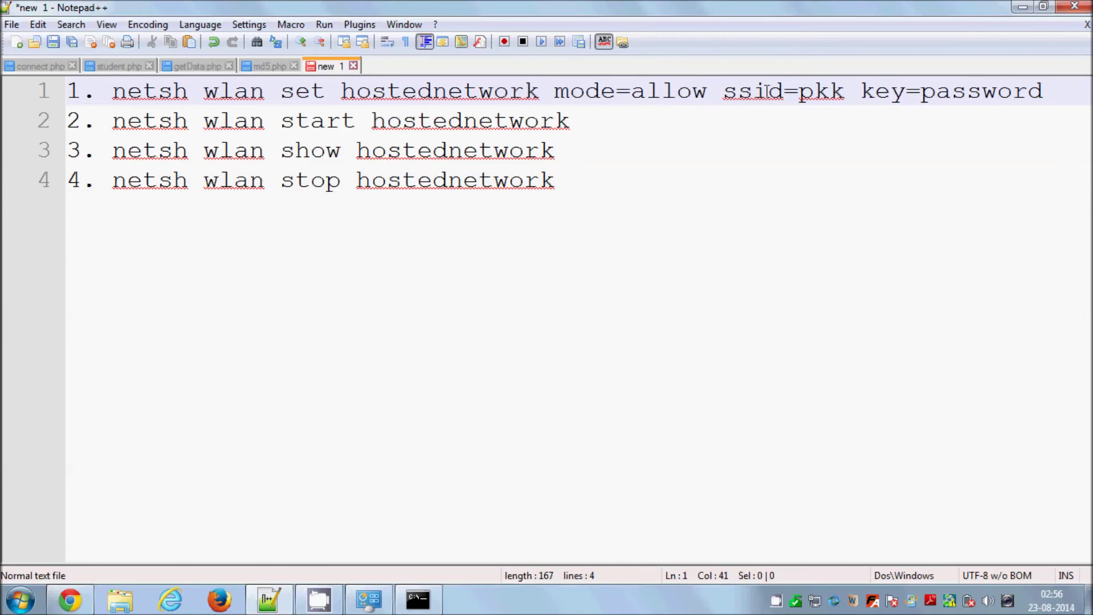
click(816, 602)
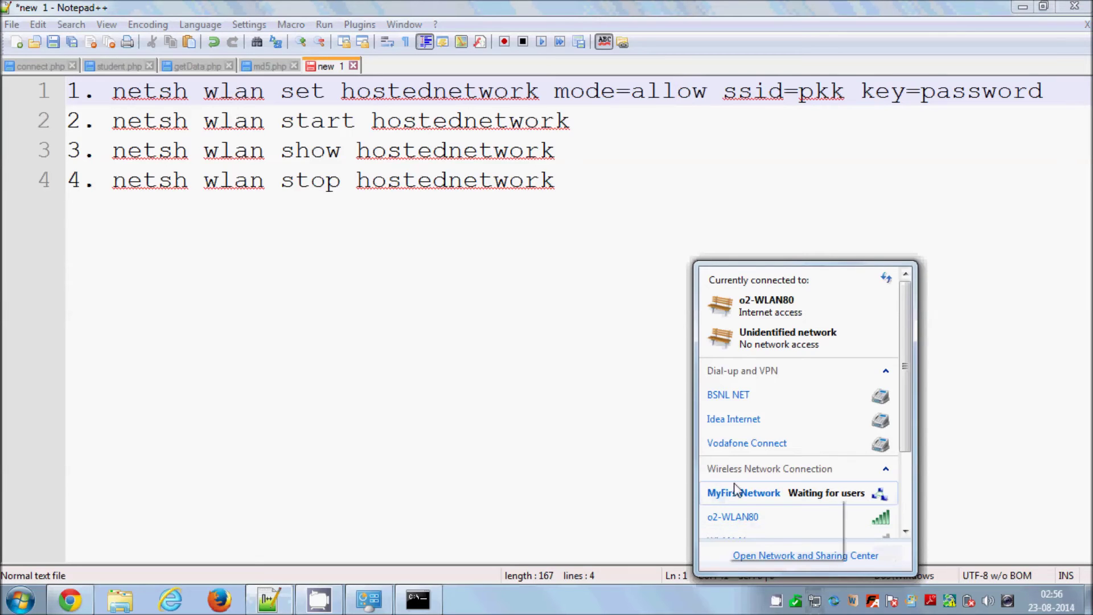
double_click(821, 93)
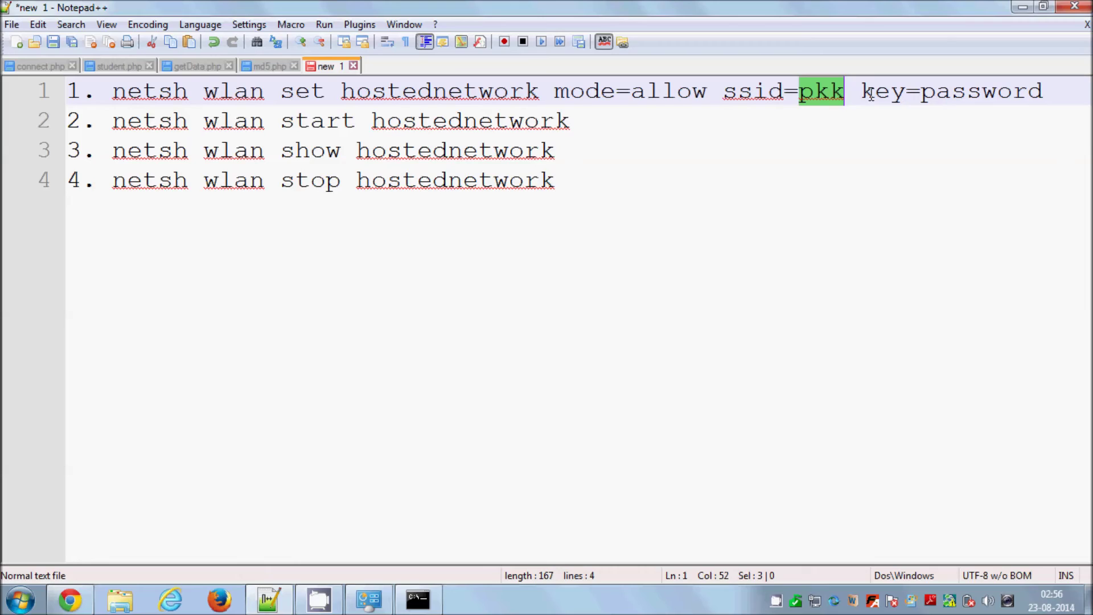
double_click(974, 93)
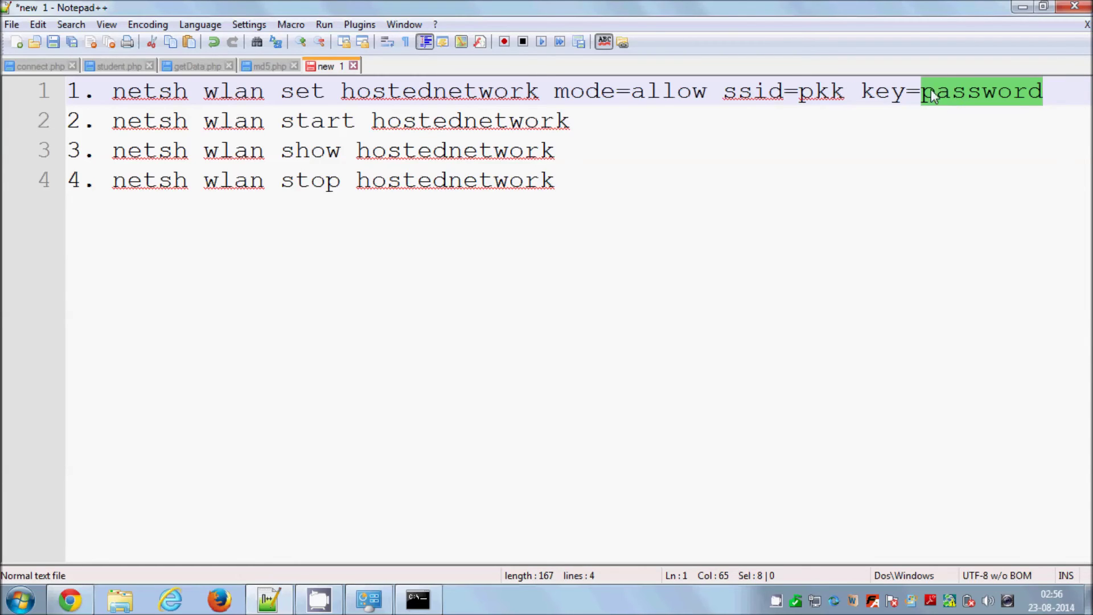
click(1045, 92)
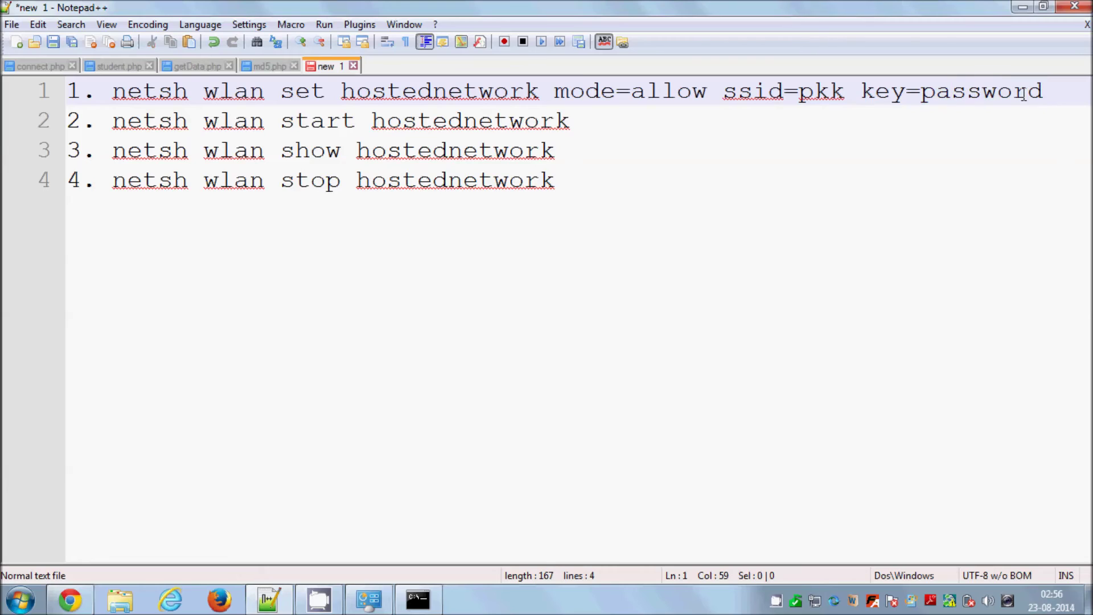
drag(1045, 92, 114, 93)
key(cmd+c)
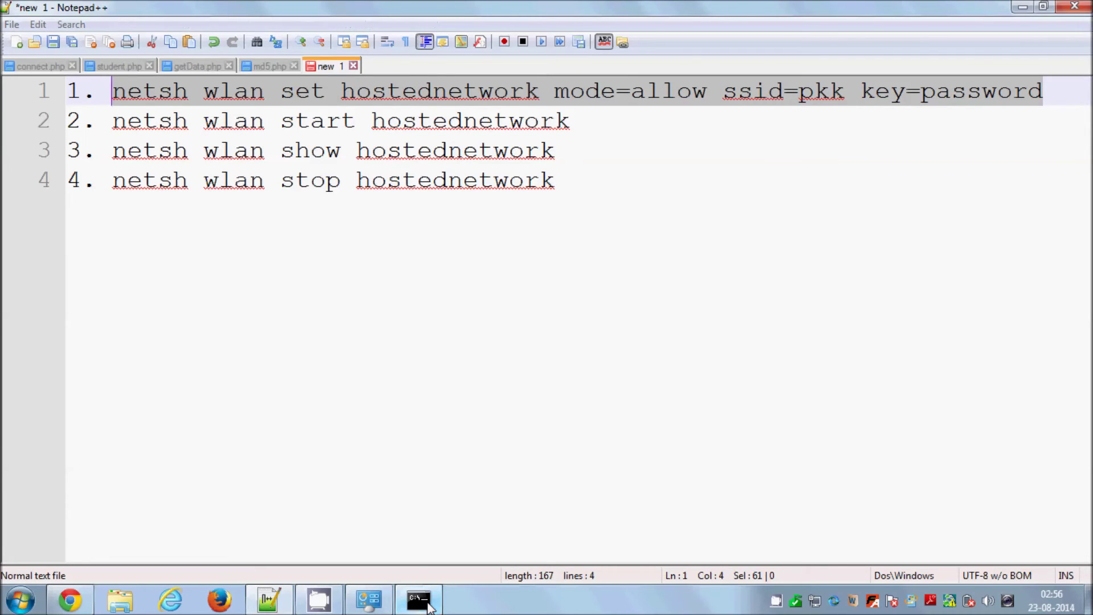
click(418, 600)
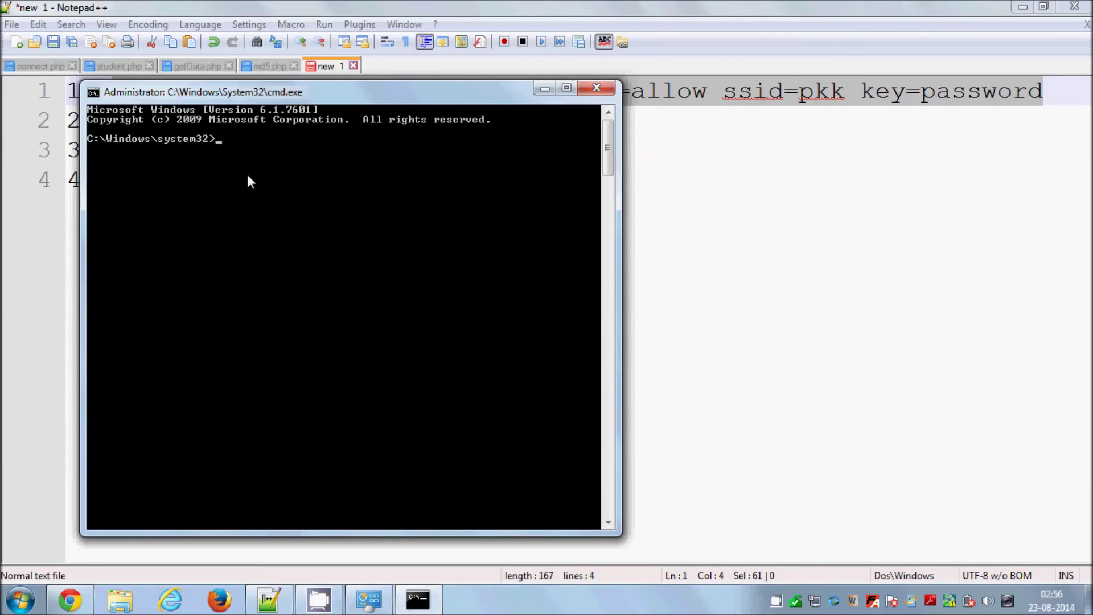
- Paste and run the netsh set hostednetwork command in the console
right_click(268, 177)
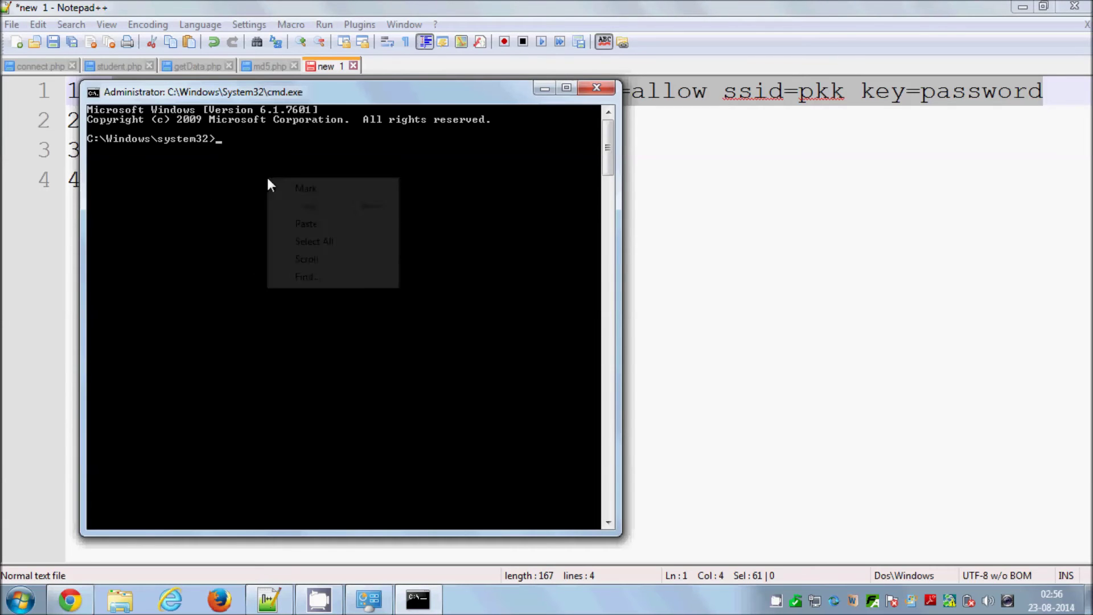
click(302, 223)
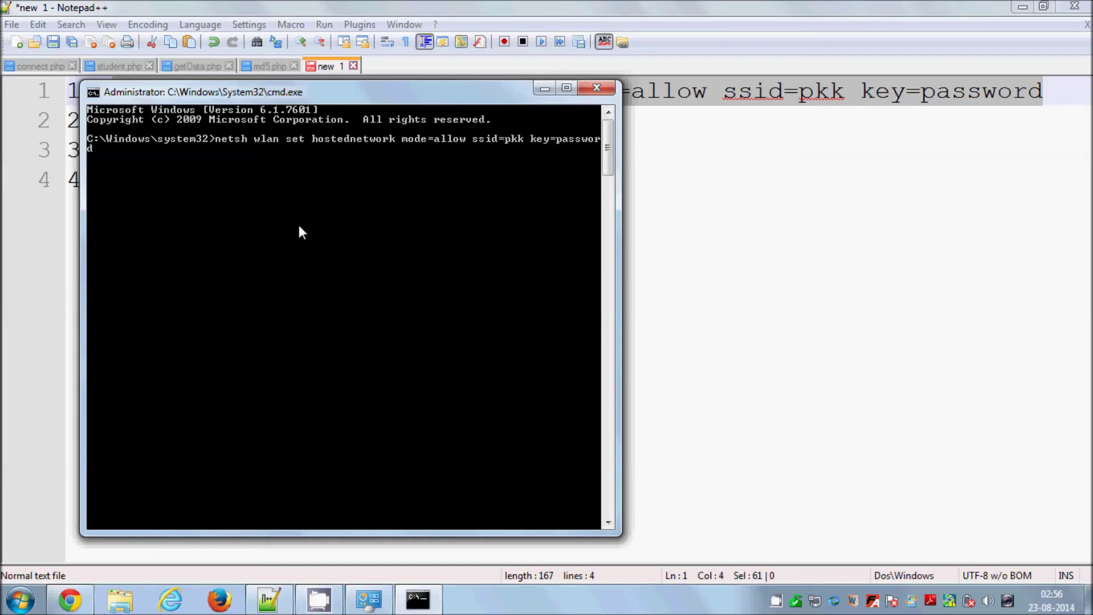
key(Return)
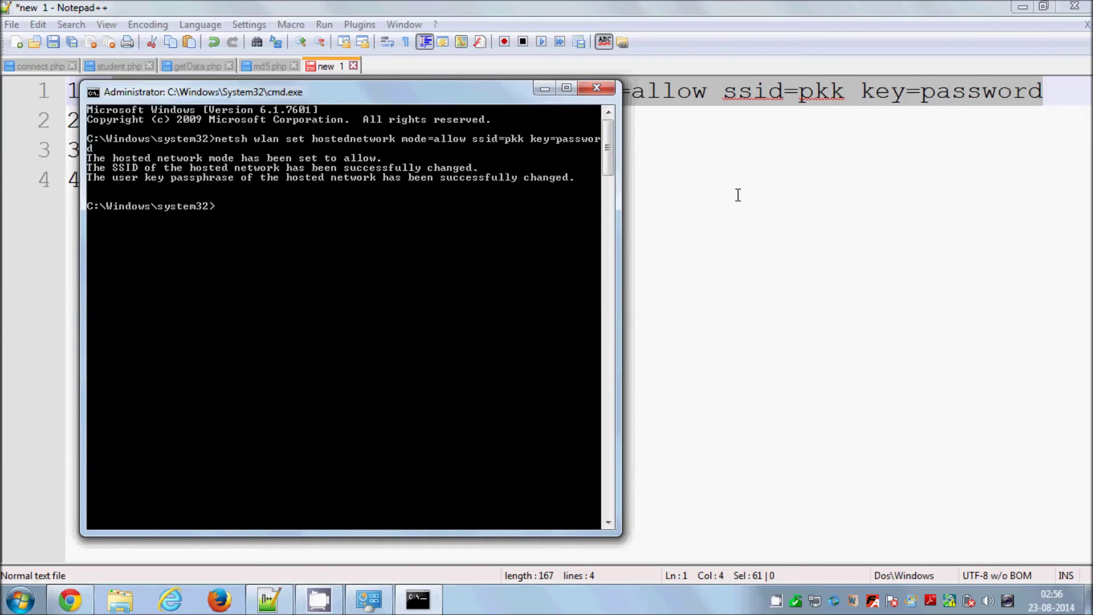
- Select all four netsh commands in Notepad++ and return to Command Prompt
click(734, 192)
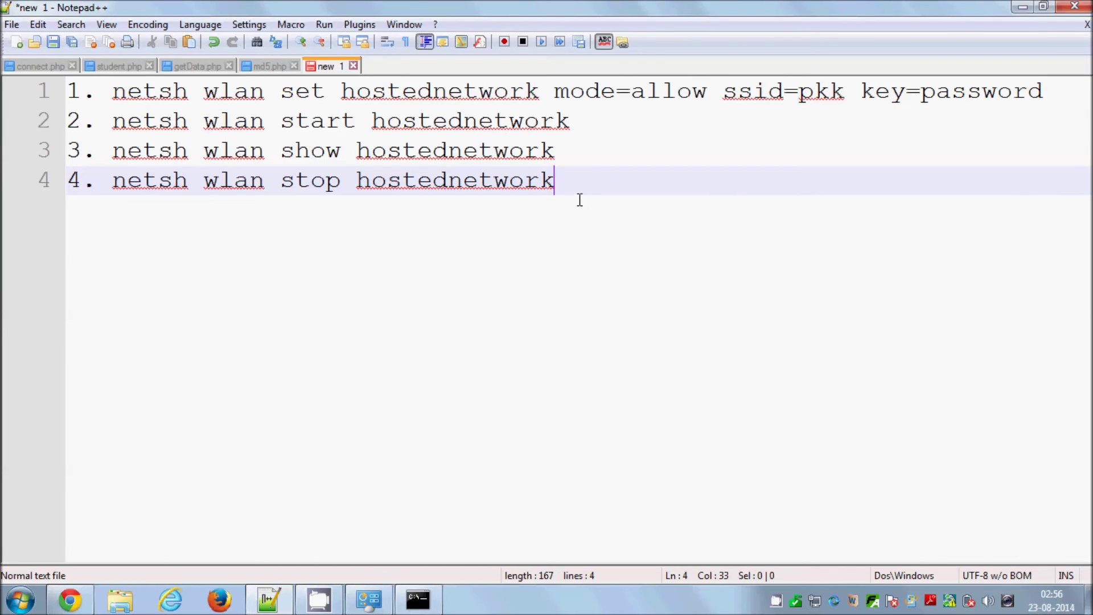
drag(590, 191, 7, 76)
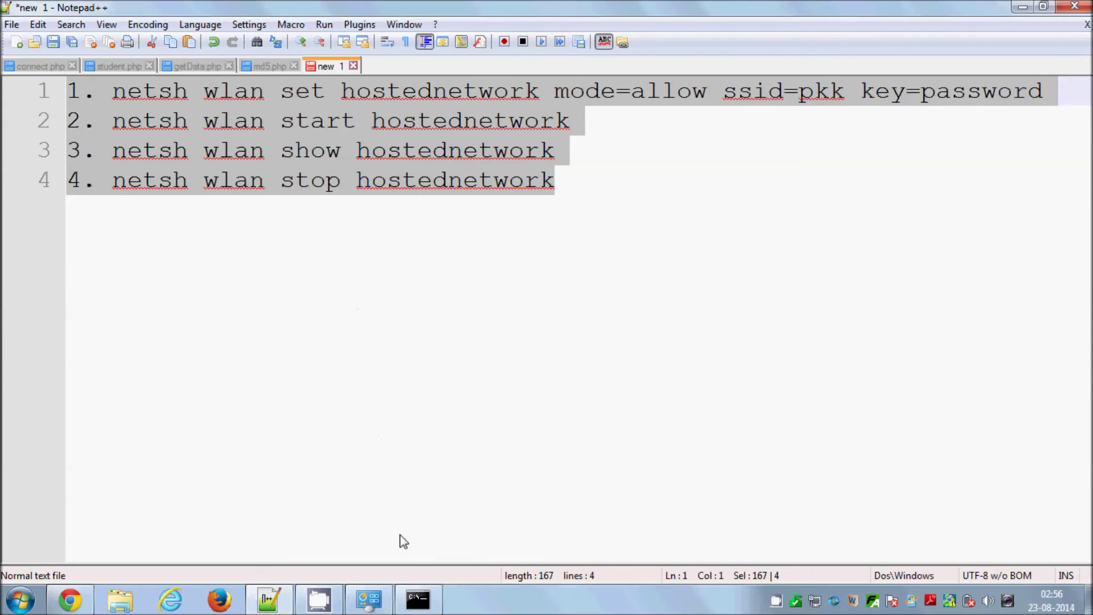
click(417, 598)
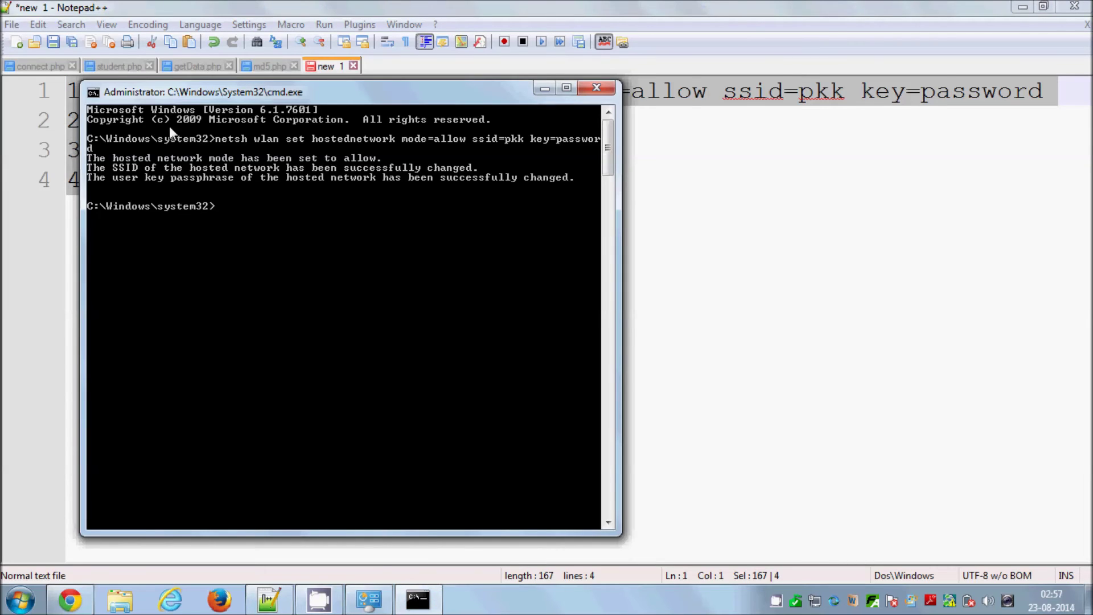